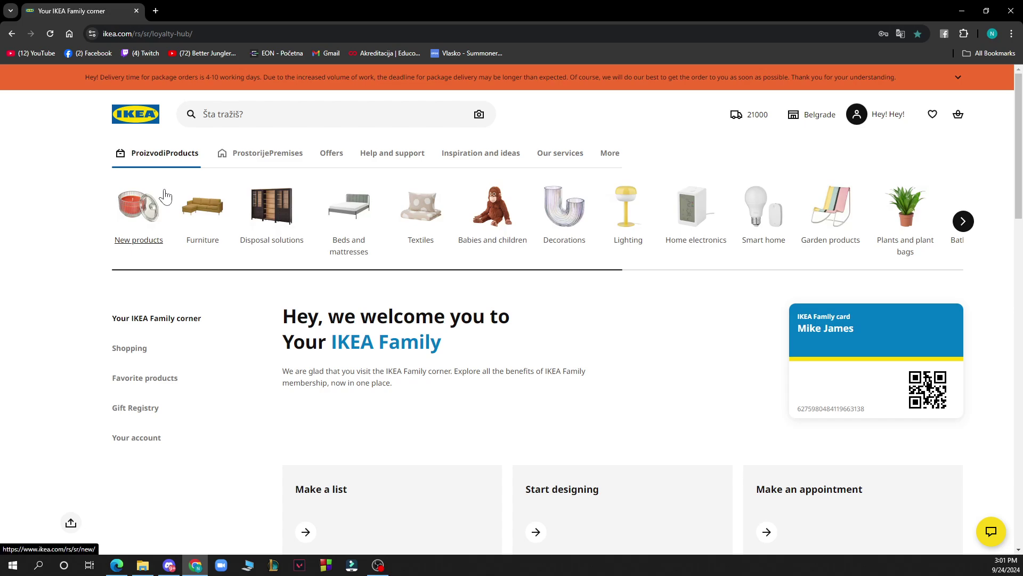
pyautogui.click(855, 119)
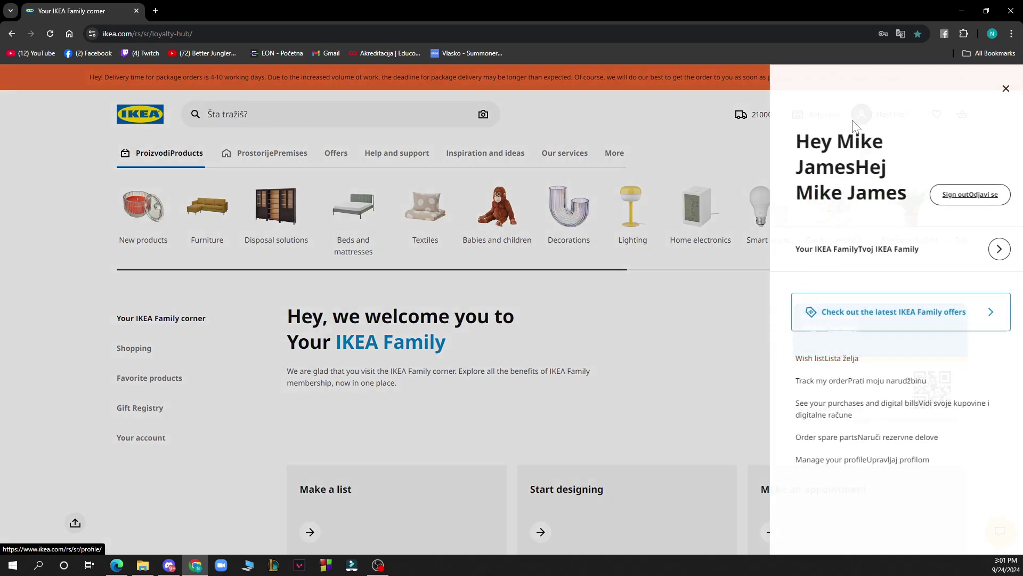
pyautogui.click(727, 161)
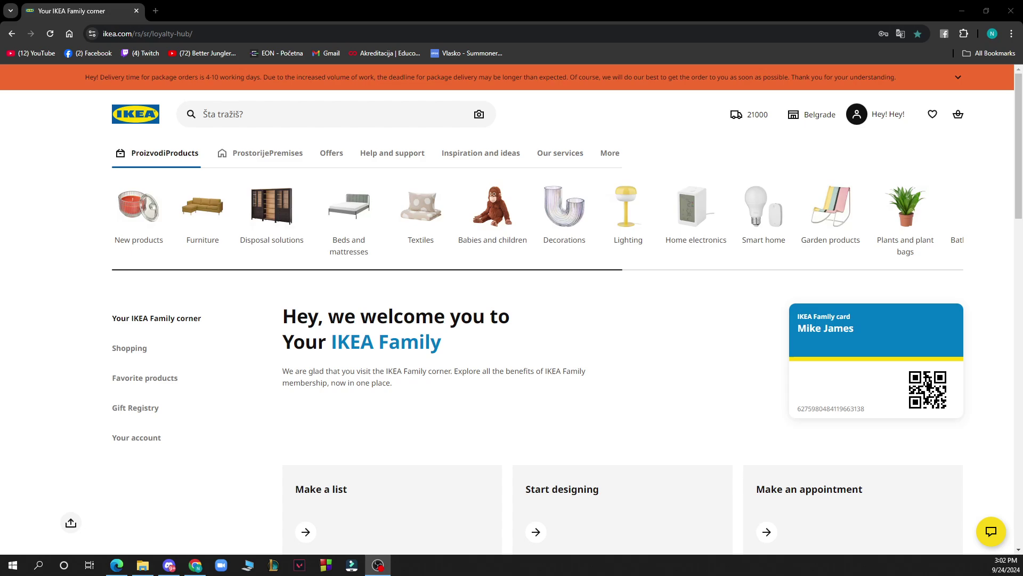
pyautogui.click(518, 7)
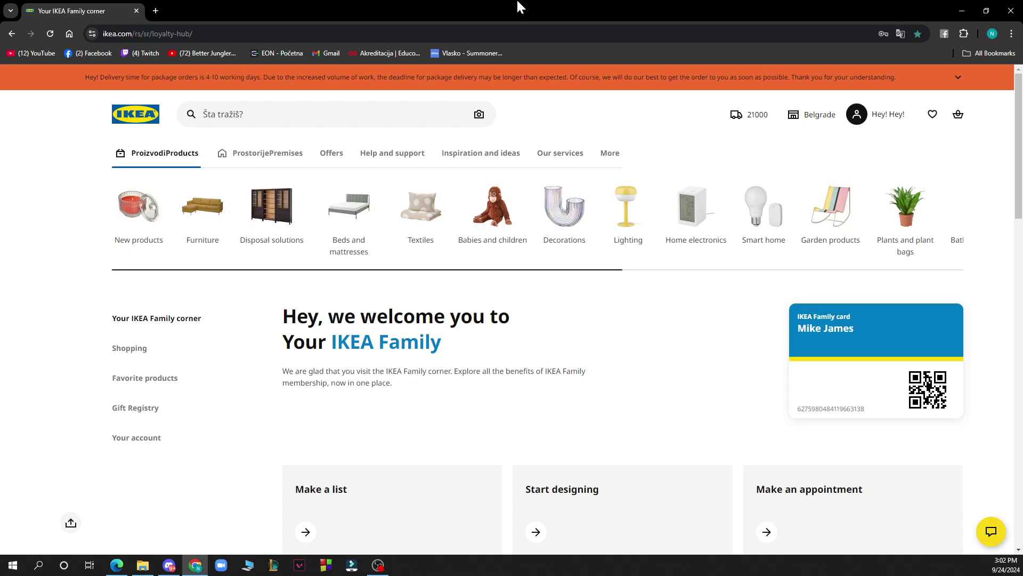